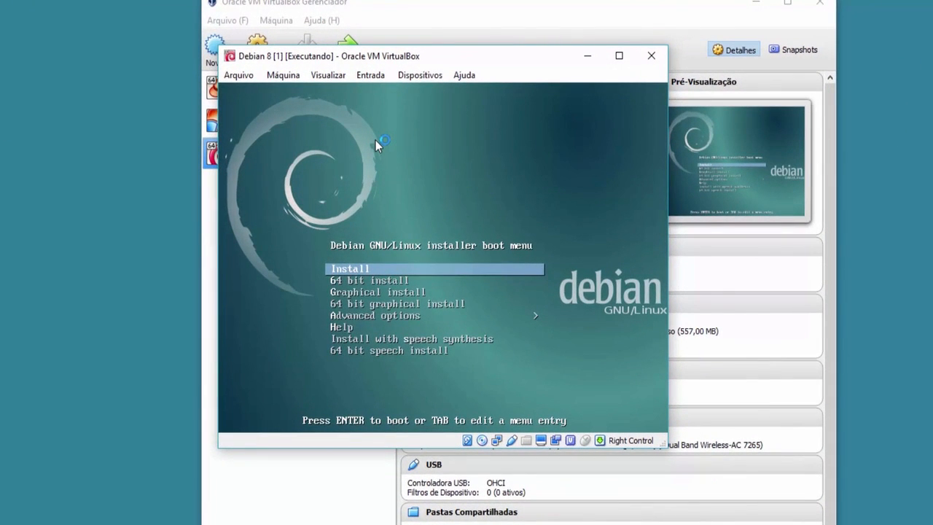
Highlight the Graphical install entry in the Debian boot menu and boot it.
{"action": "key", "text": "Down"}
{"action": "key", "text": "Down"}
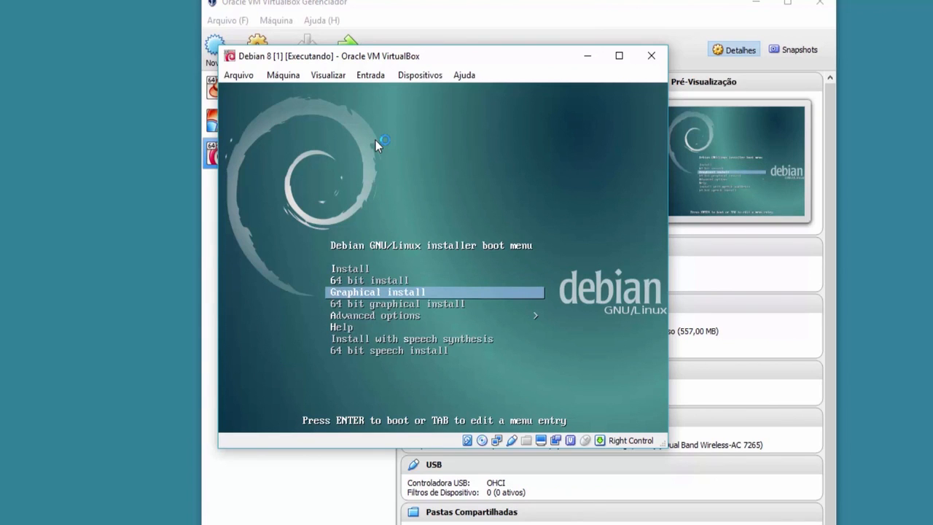
{"action": "key", "text": "Down"}
{"action": "key", "text": "Down"}
{"action": "key", "text": "Up"}
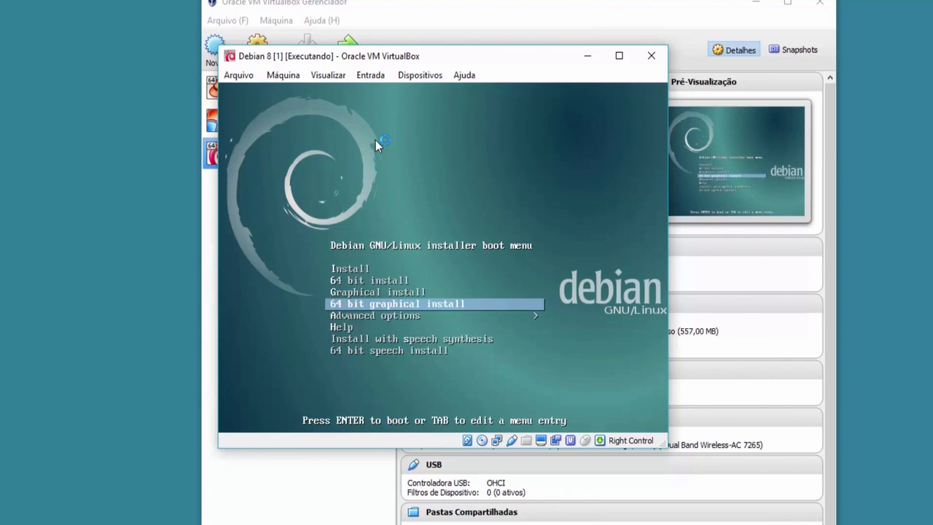
{"action": "key", "text": "Up"}
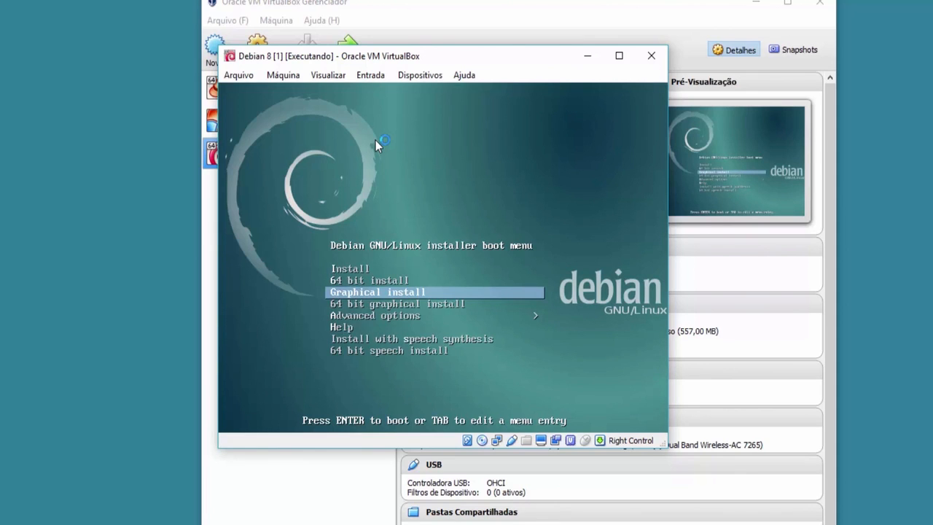
{"action": "key", "text": "Return"}
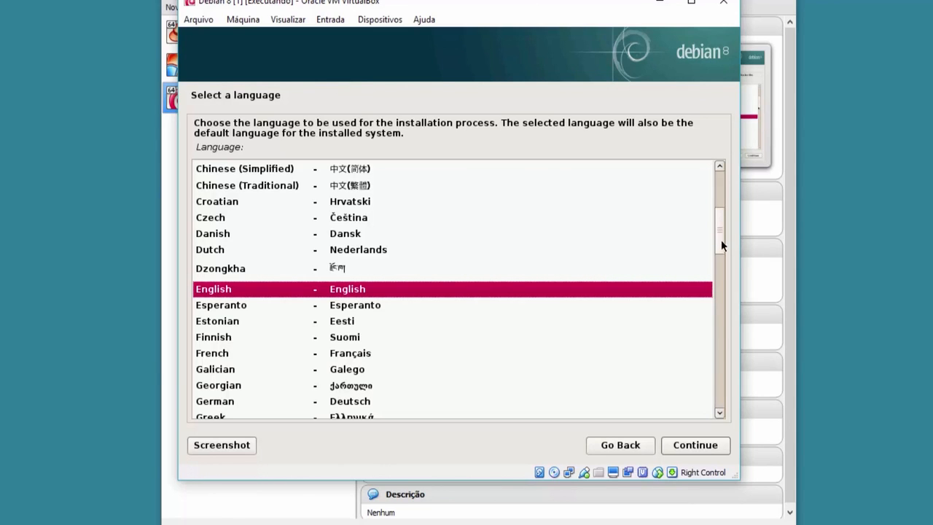
Select Portuguese (Brazil) from the installer language list and confirm it.
{"action": "left_click_drag", "start_coordinate": [721, 238], "coordinate": [720, 263]}
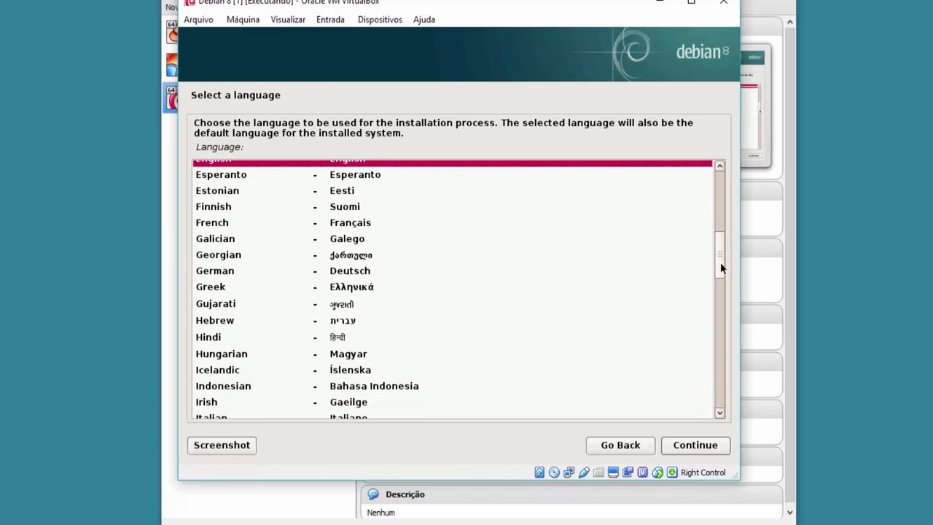
{"action": "type", "text": "p"}
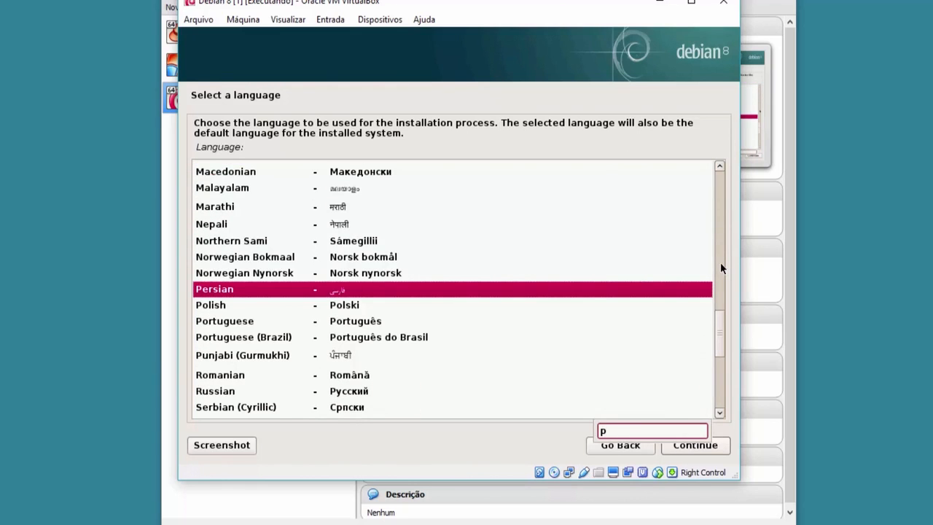
{"action": "type", "text": "or"}
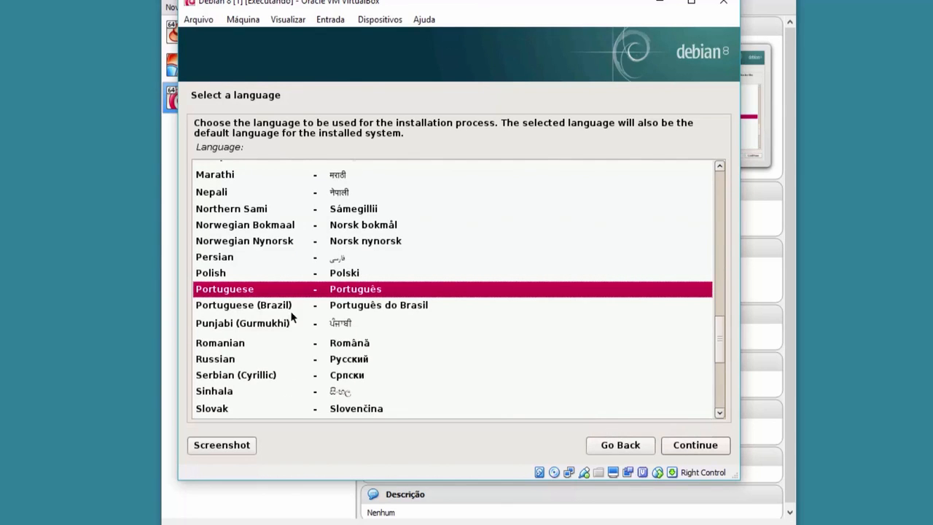
{"action": "left_click", "coordinate": [367, 308]}
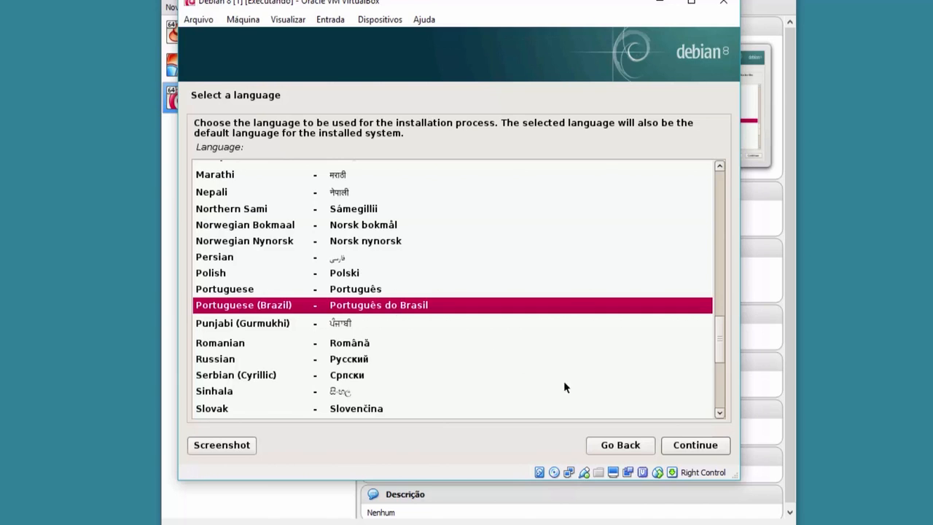
{"action": "left_click", "coordinate": [683, 447]}
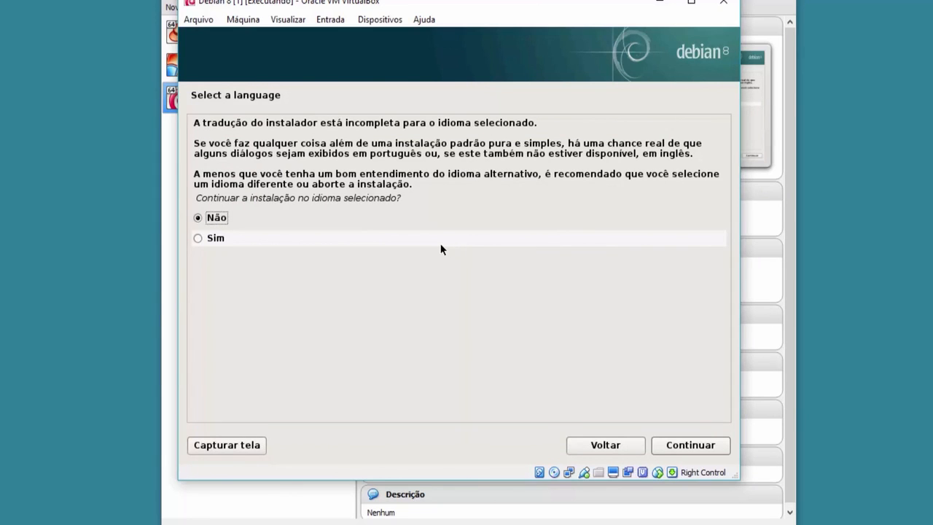
Choose Sim to continue with the incomplete Portuguese translation and accept Brasil as the location.
{"action": "left_click", "coordinate": [196, 239]}
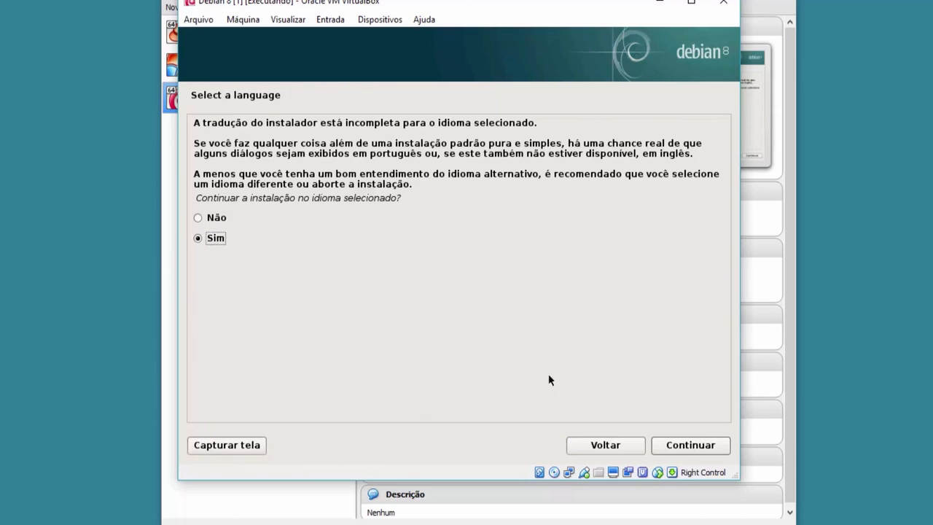
{"action": "left_click", "coordinate": [678, 446]}
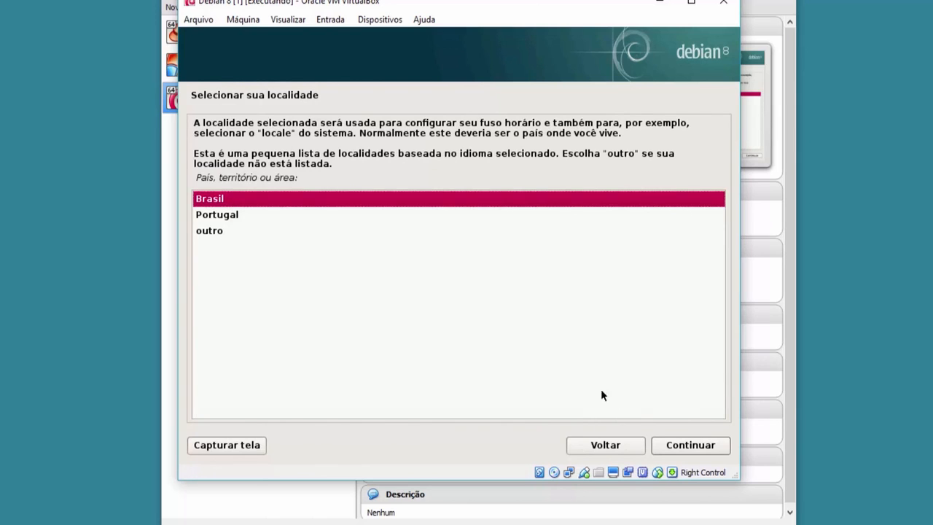
{"action": "left_click", "coordinate": [680, 443]}
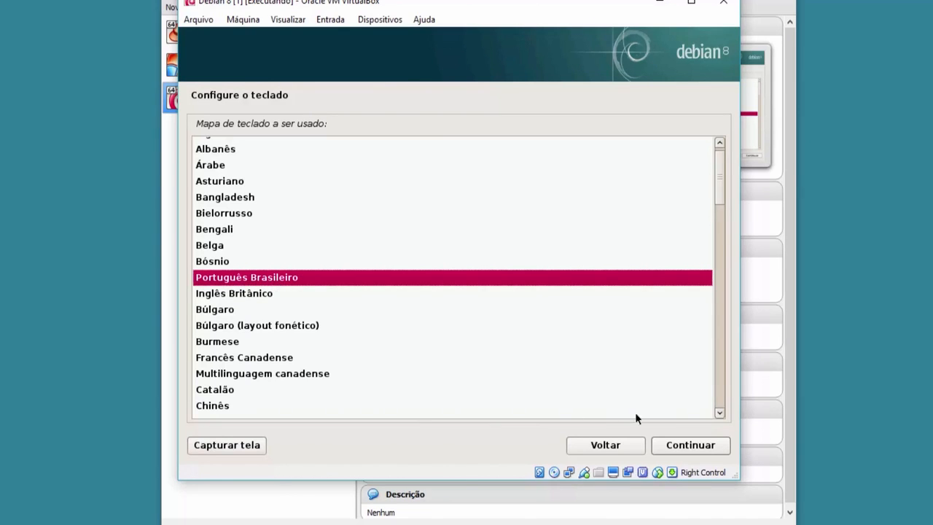
Keep the Português Brasileiro keyboard layout and select eth1 as the primary network interface.
{"action": "left_click", "coordinate": [677, 447]}
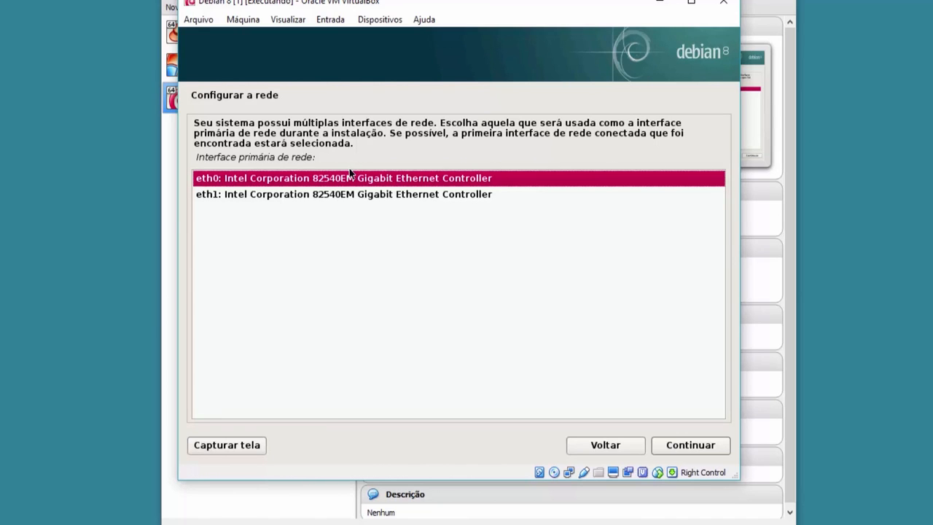
{"action": "left_click", "coordinate": [303, 197]}
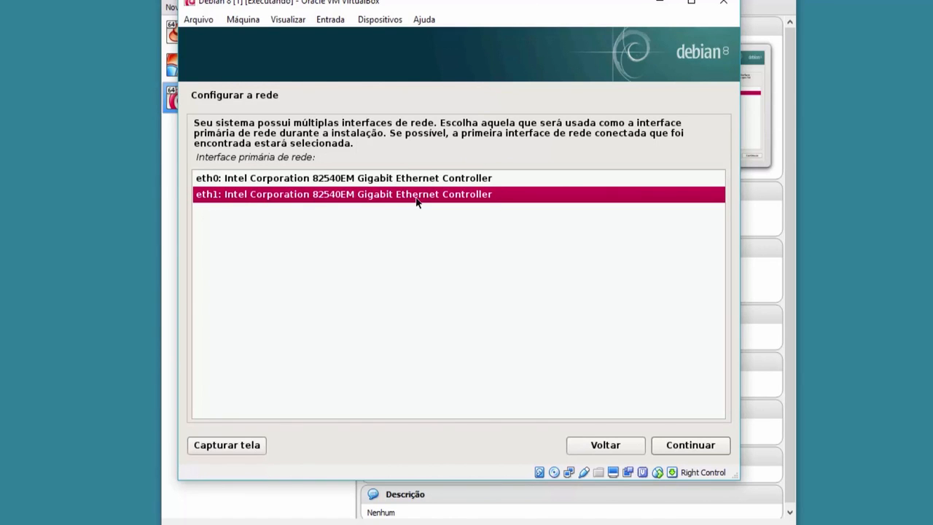
Confirm eth1 as primary interface and set the hostname to servidor1.
{"action": "left_click", "coordinate": [707, 446]}
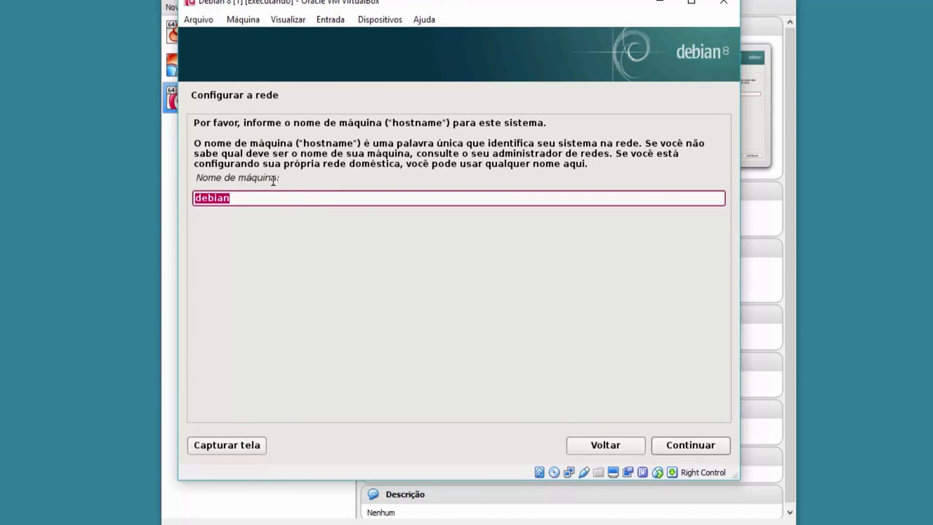
{"action": "type", "text": "servidor1"}
{"action": "left_click", "coordinate": [692, 446]}
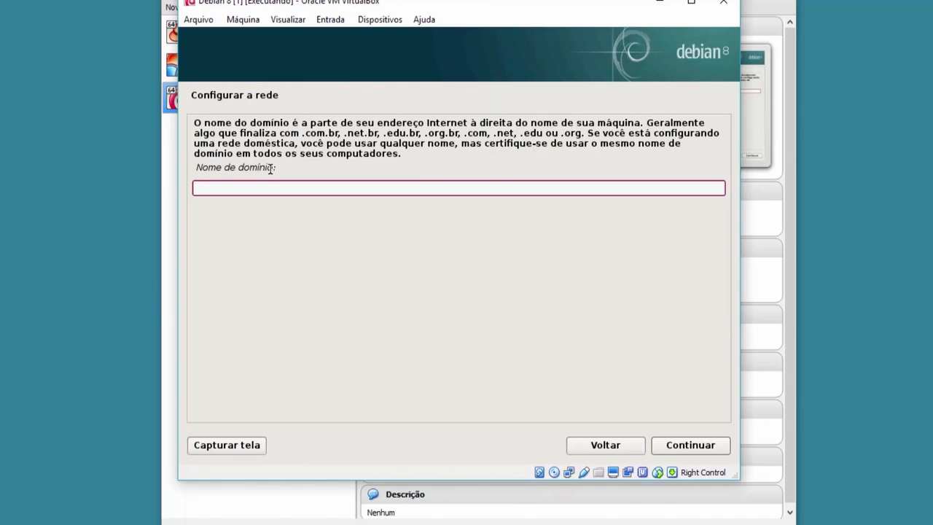
Enter empresa.corp as the domain name and continue.
{"action": "type", "text": "empresa.corp"}
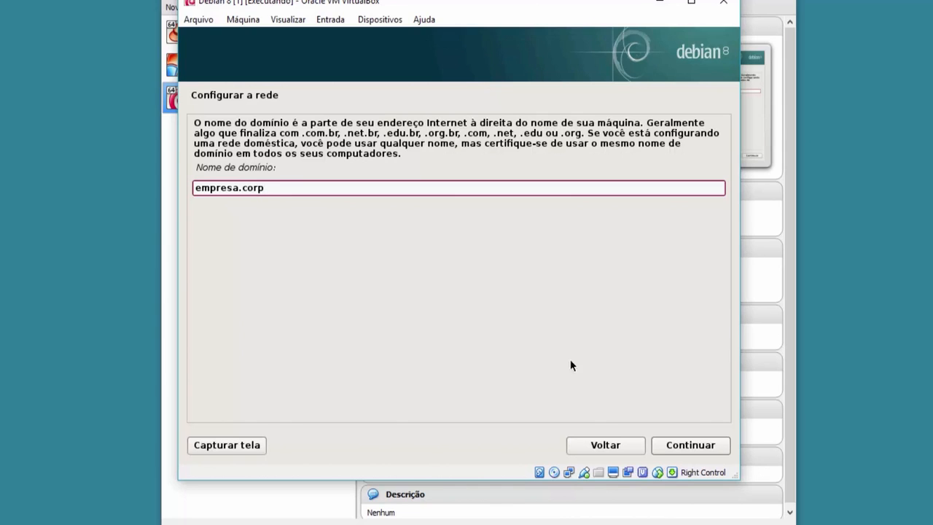
{"action": "left_click", "coordinate": [691, 445]}
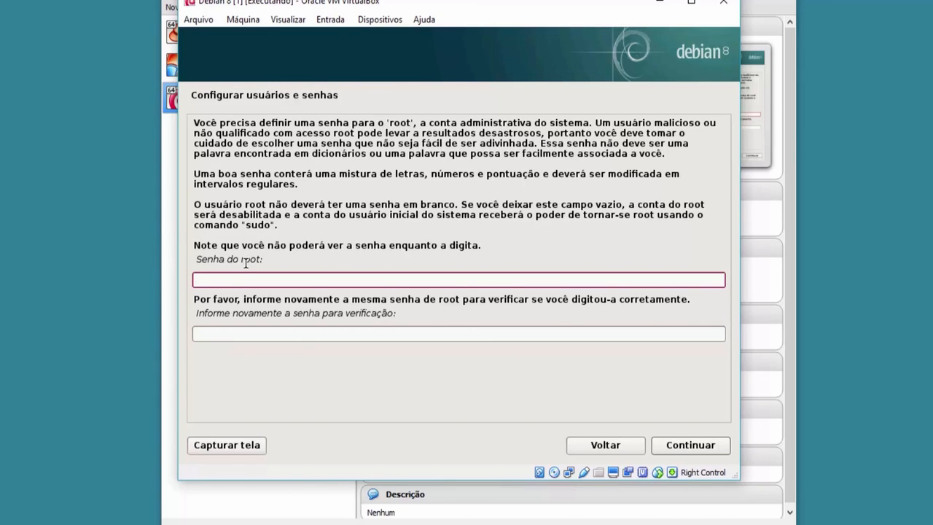
Enter the root password in both password fields and continue.
{"action": "type", "text": "●●●●●●●●"}
{"action": "left_click", "coordinate": [208, 335]}
{"action": "type", "text": "●●●●●●●●"}
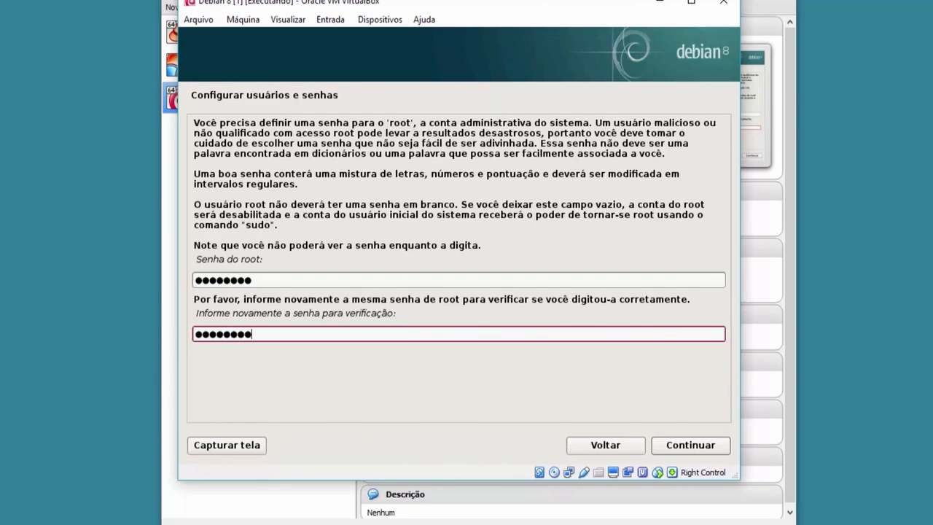
{"action": "left_click", "coordinate": [678, 447]}
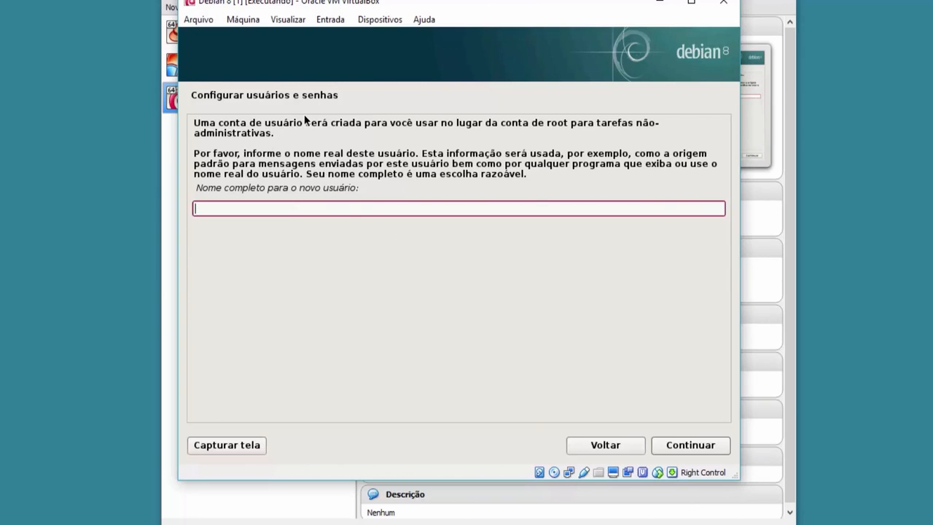
Enter 'usuário' as the new user's full name and 'user' as the username.
{"action": "type", "text": "usua"}
{"action": "key", "text": "BackSpace"}
{"action": "type", "text": "ário"}
{"action": "key", "text": "Return"}
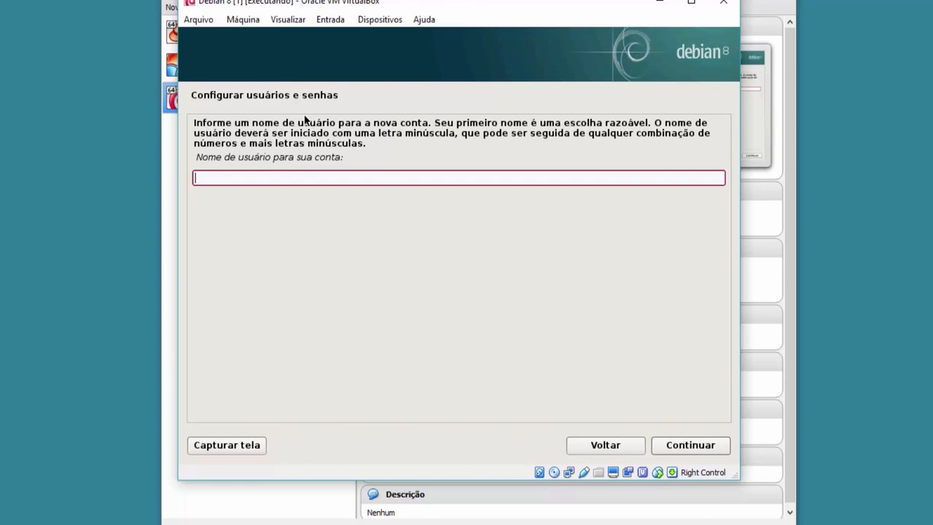
{"action": "type", "text": "user"}
{"action": "key", "text": "Return"}
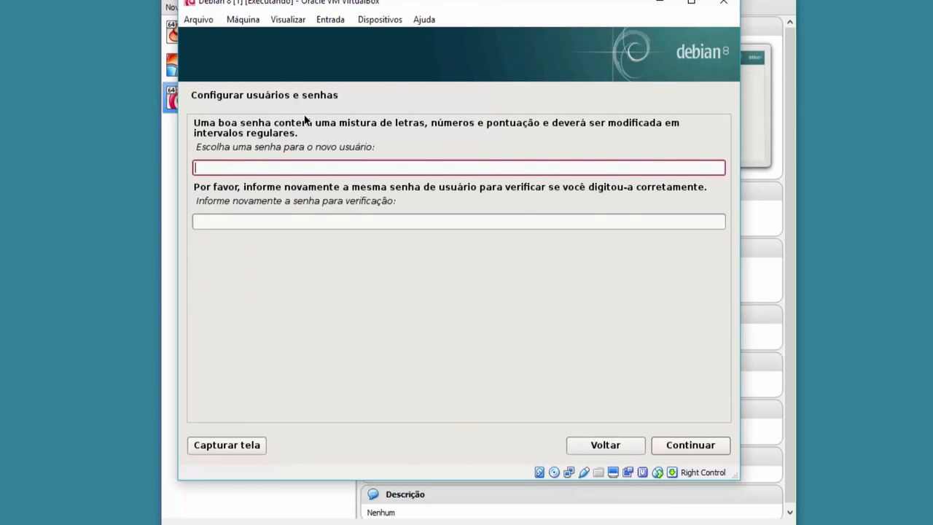
Set and verify the new user's password, then continue.
{"action": "type", "text": "********"}
{"action": "key", "text": "Tab"}
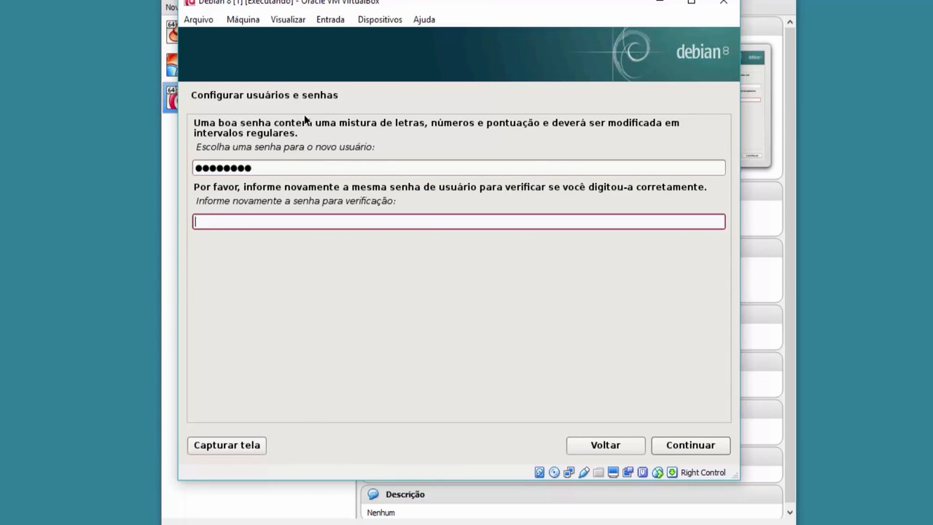
{"action": "type", "text": "********"}
{"action": "left_click", "coordinate": [687, 442]}
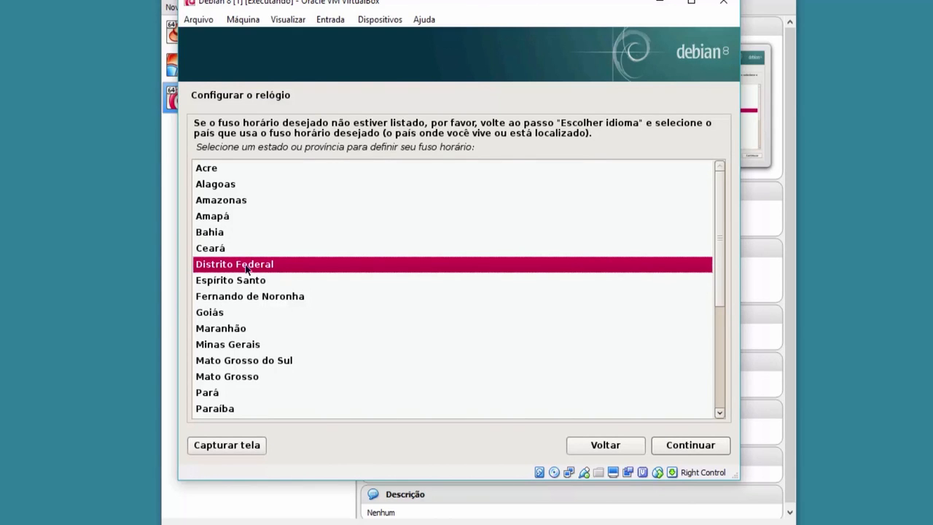
Keep Distrito Federal as the time zone and continue.
{"action": "left_click", "coordinate": [693, 447]}
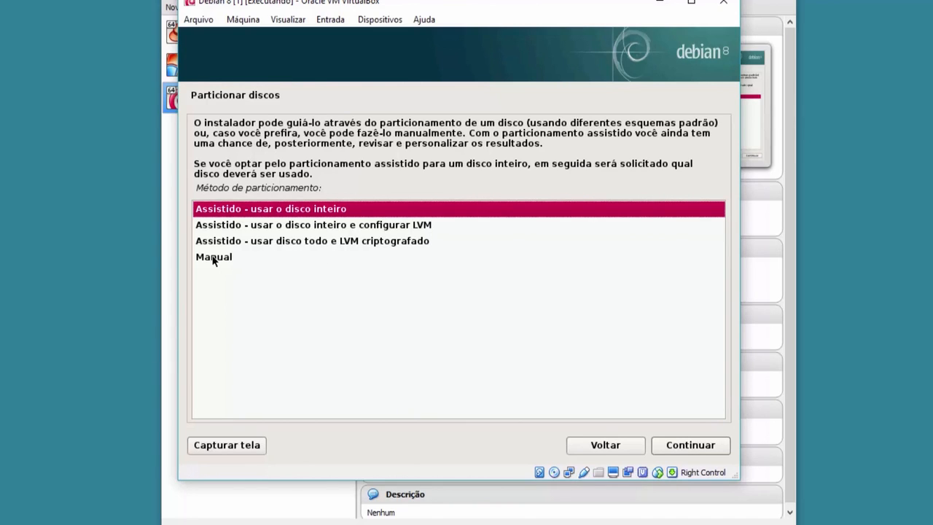
Use guided LVM partitioning on the whole 53.7 GB sda disk with separate /home, /var, /tmp.
{"action": "left_click", "coordinate": [254, 227]}
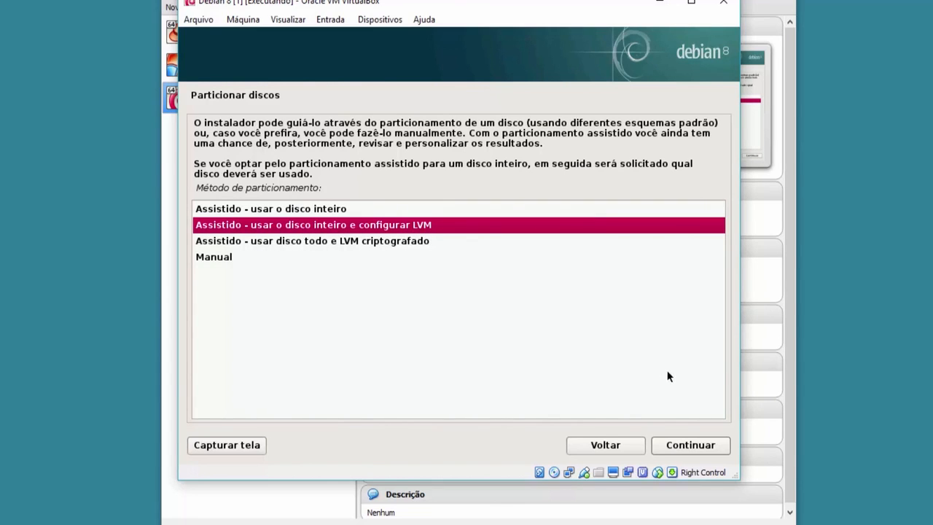
{"action": "left_click", "coordinate": [685, 446]}
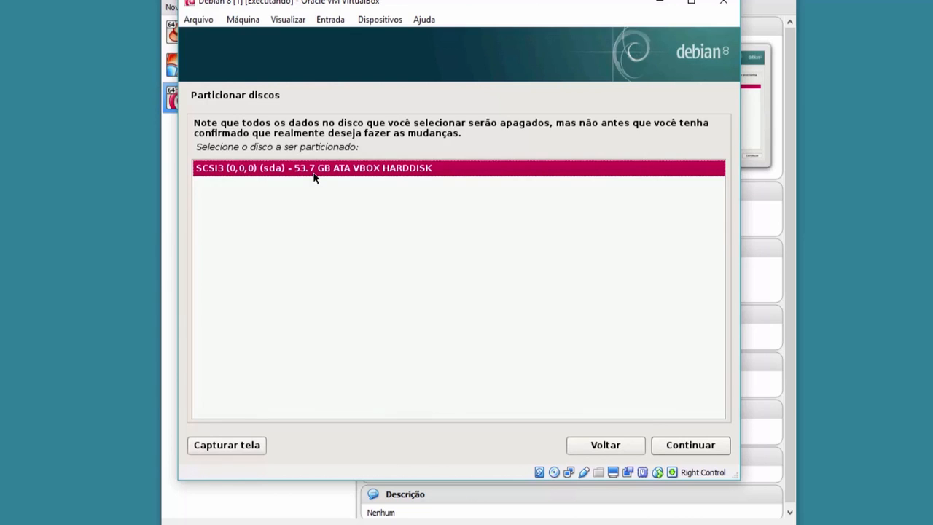
{"action": "left_click", "coordinate": [696, 445]}
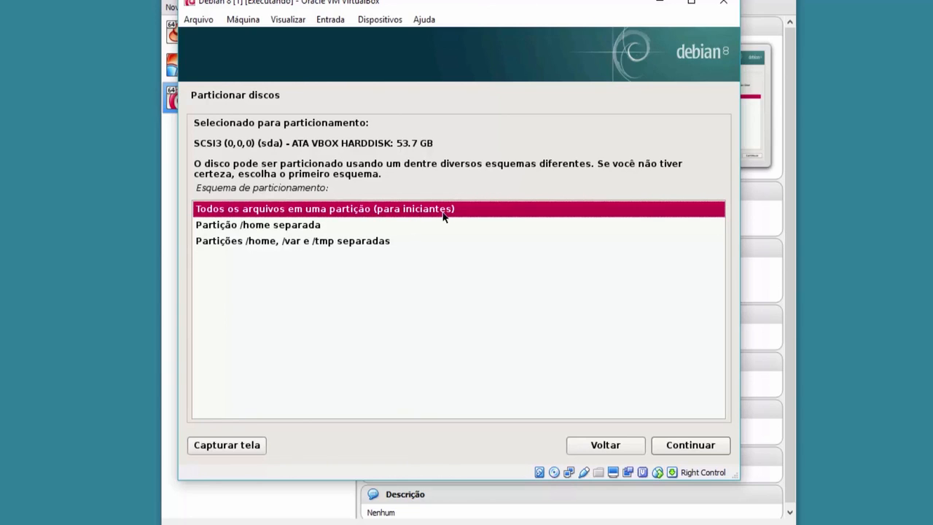
{"action": "left_click", "coordinate": [267, 247]}
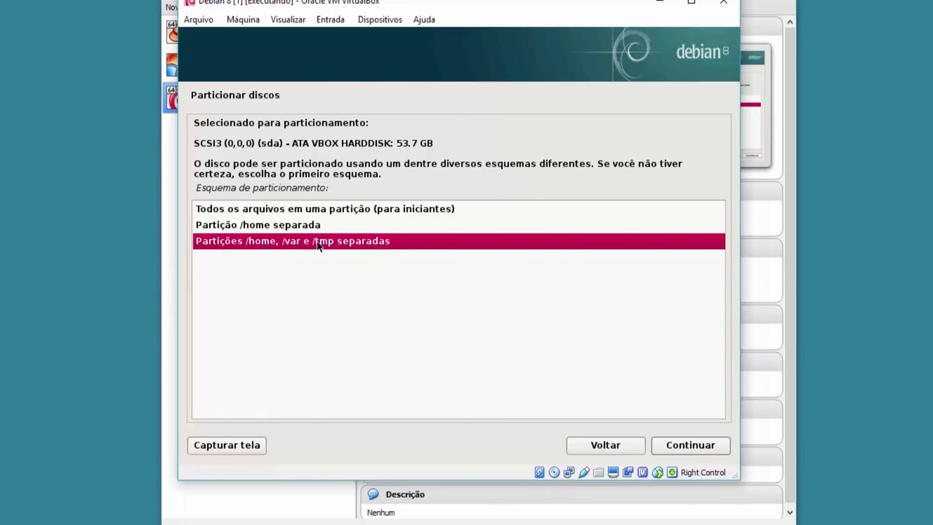
{"action": "left_click", "coordinate": [684, 447]}
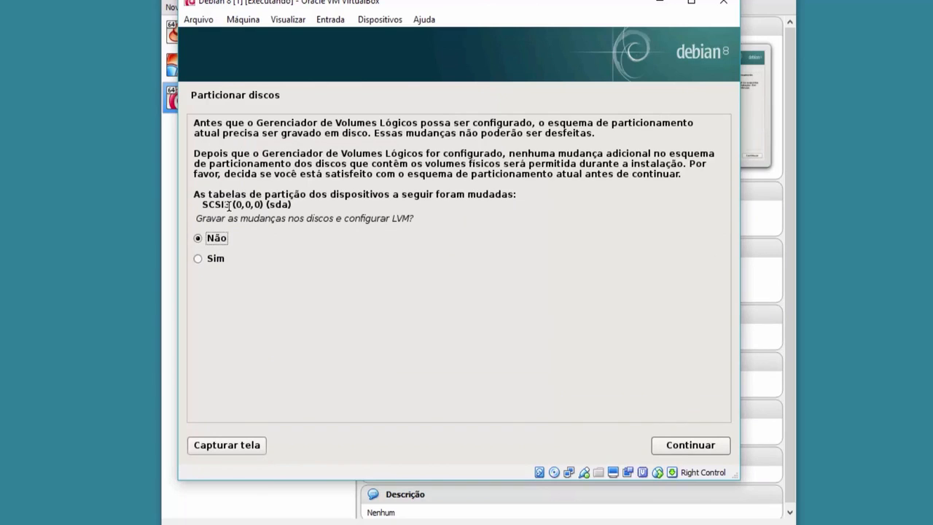
Confirm the LVM partition table with Sim, choose 'Finalizar o particionamento', and approve writing the partitions to disk.
{"action": "left_click", "coordinate": [219, 261]}
{"action": "left_click", "coordinate": [663, 442]}
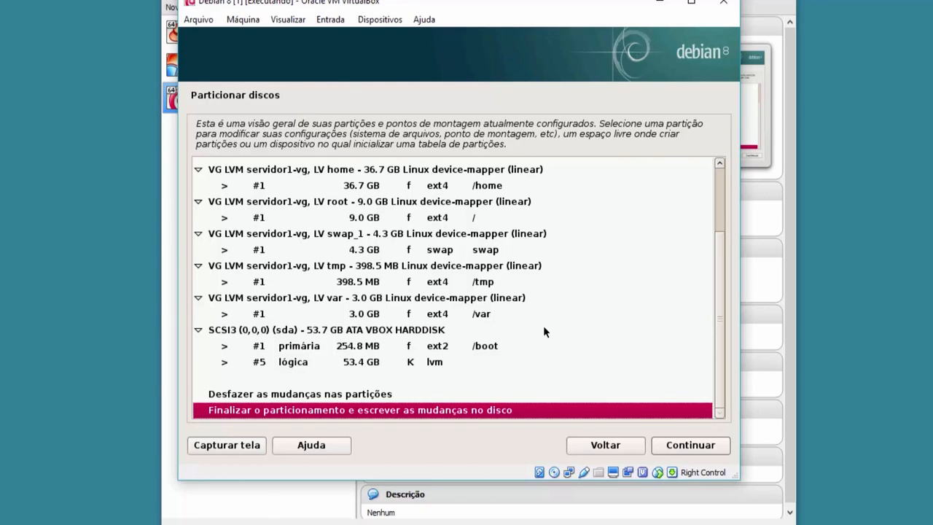
{"action": "left_click", "coordinate": [690, 445]}
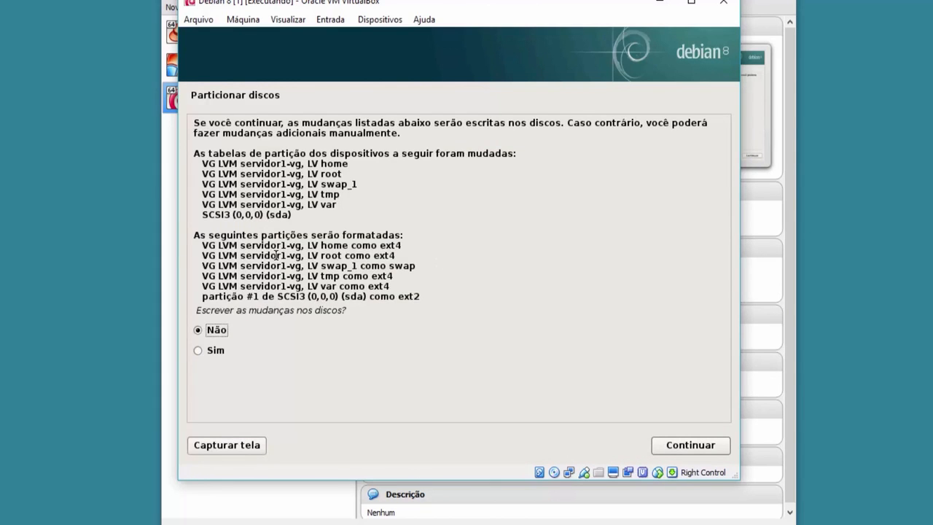
{"action": "left_click", "coordinate": [205, 351]}
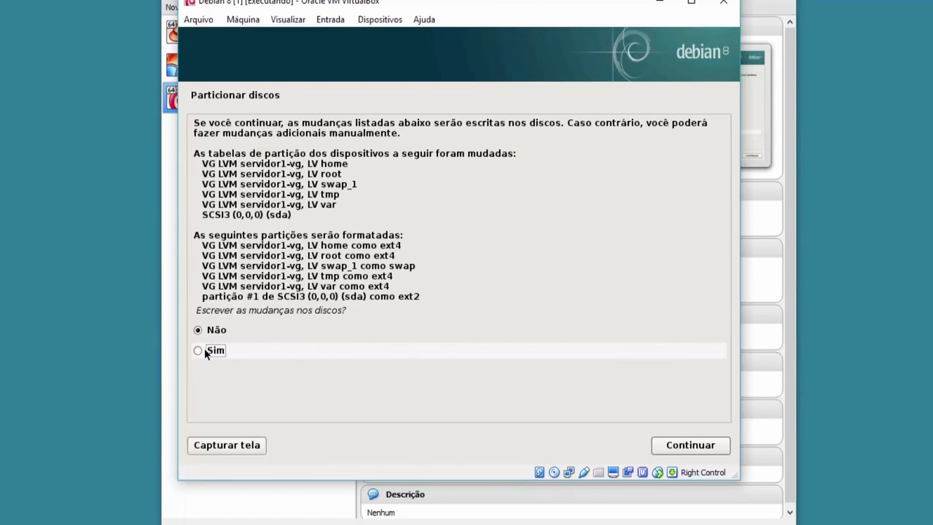
{"action": "left_click", "coordinate": [668, 443]}
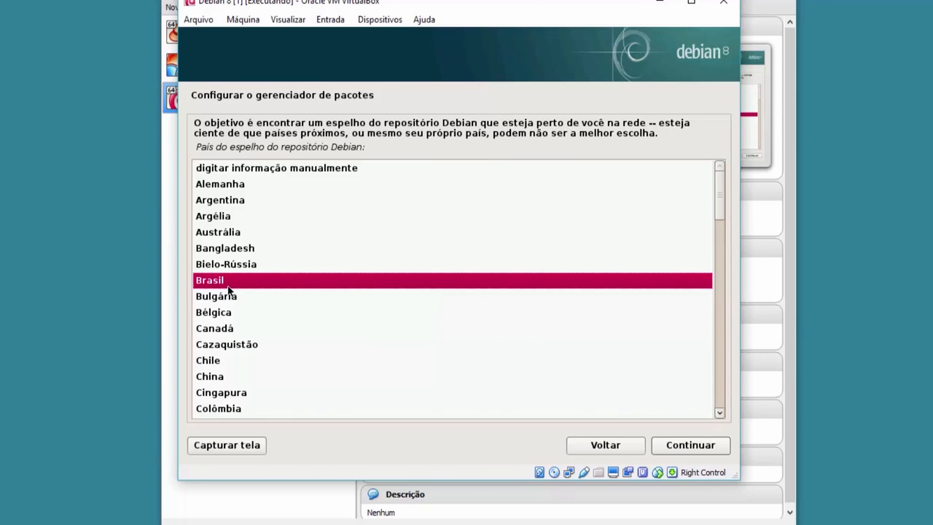
Accept Brasil and the ftp.br.debian.org mirror, leaving the HTTP proxy field empty.
{"action": "left_click", "coordinate": [699, 446]}
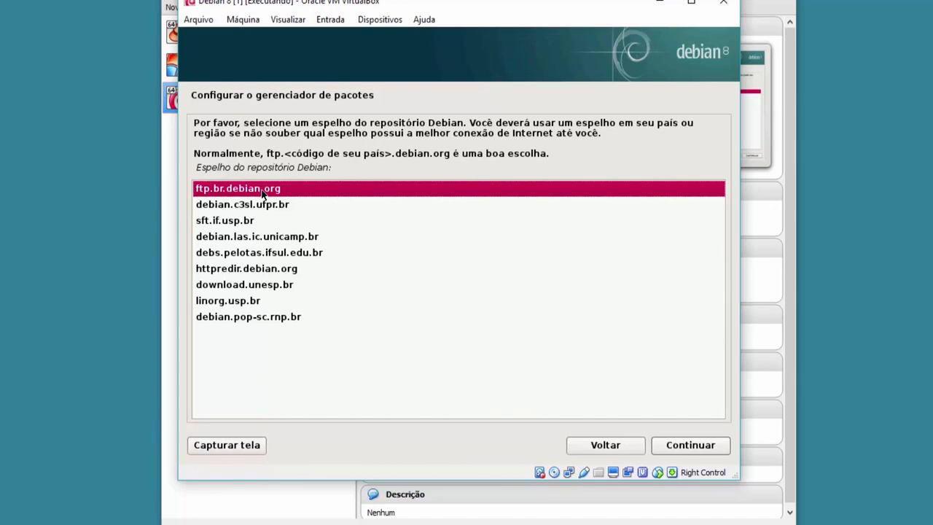
{"action": "left_click", "coordinate": [689, 445]}
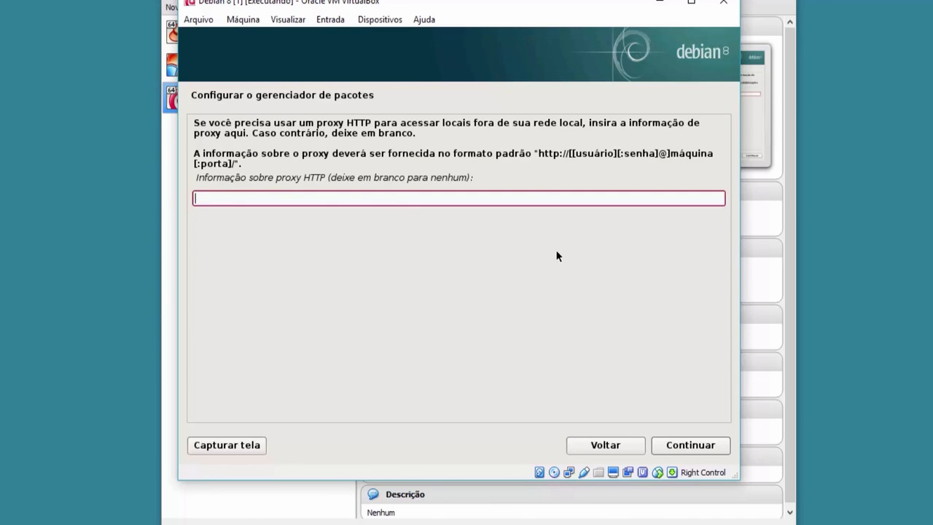
{"action": "left_click", "coordinate": [700, 448]}
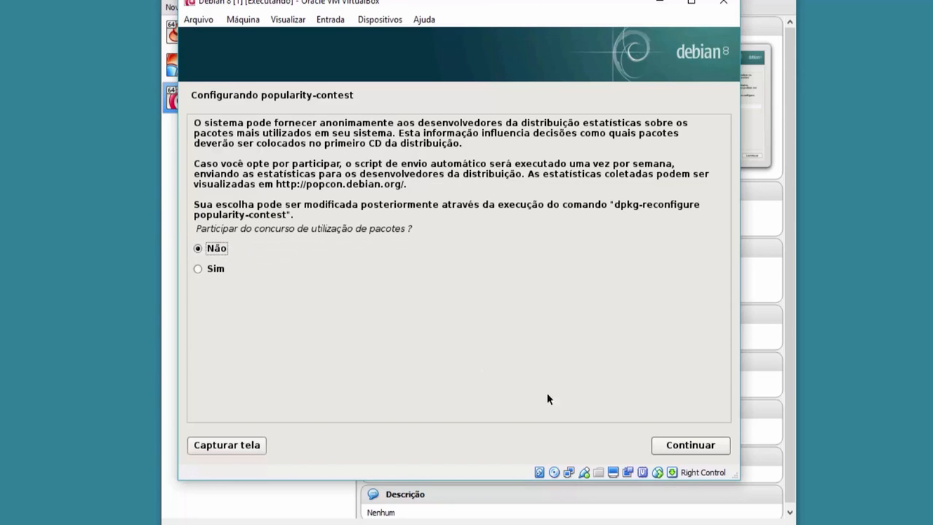
Answer Não to popularity-contest, untick the desktop environment and print server, and start the software install.
{"action": "left_click", "coordinate": [680, 445]}
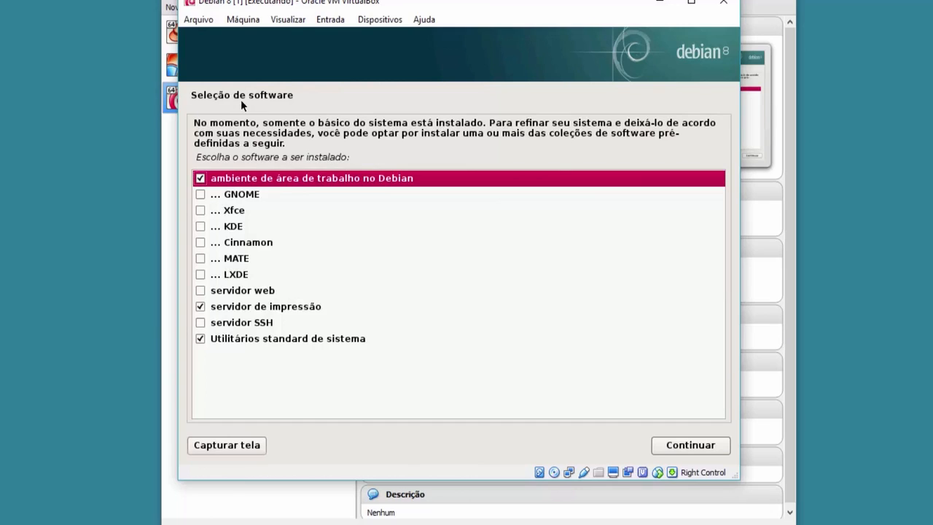
{"action": "left_click", "coordinate": [201, 182]}
{"action": "left_click", "coordinate": [199, 307]}
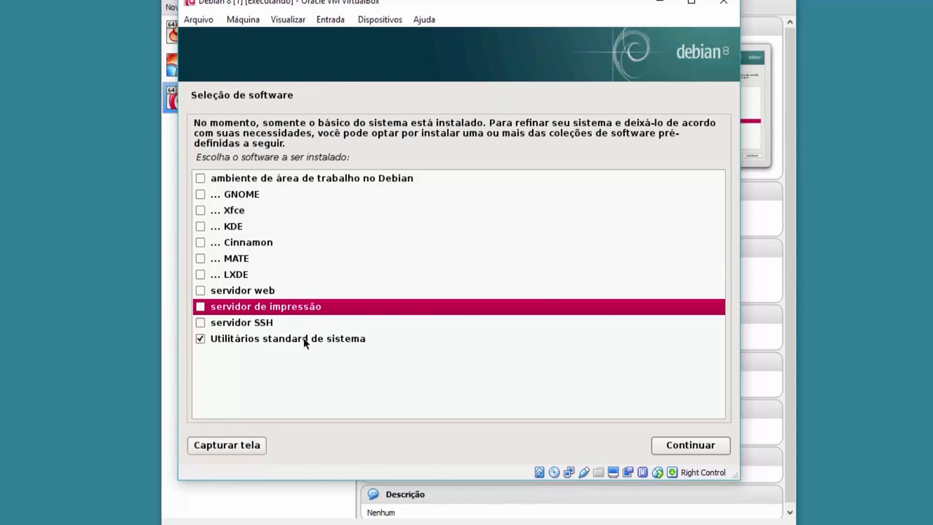
{"action": "left_click", "coordinate": [682, 446]}
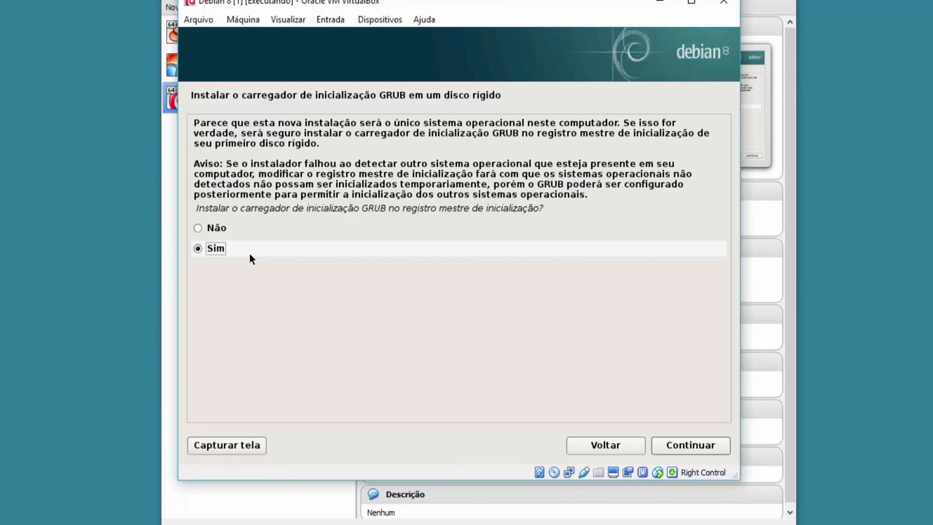
Agree to install GRUB in the master boot record, with /dev/sda as the boot device.
{"action": "left_click", "coordinate": [671, 441]}
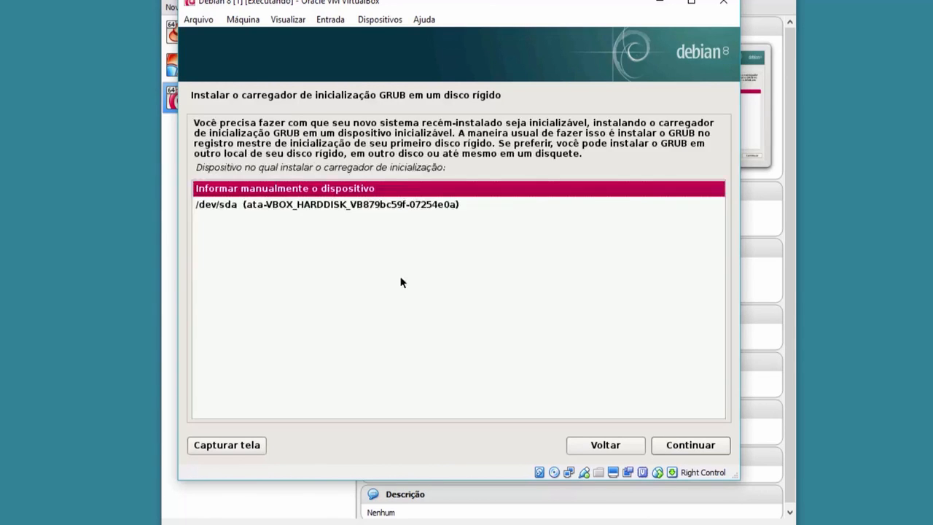
{"action": "left_click", "coordinate": [308, 208]}
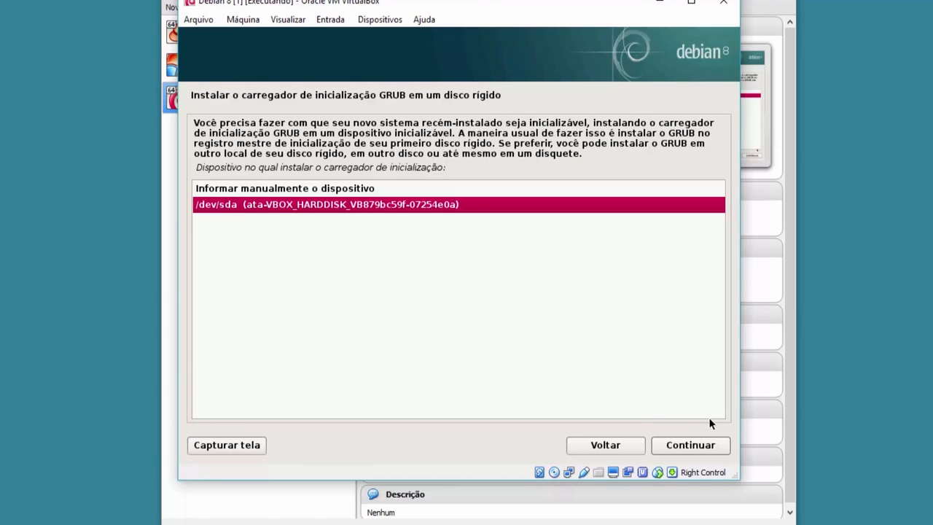
{"action": "left_click", "coordinate": [697, 446]}
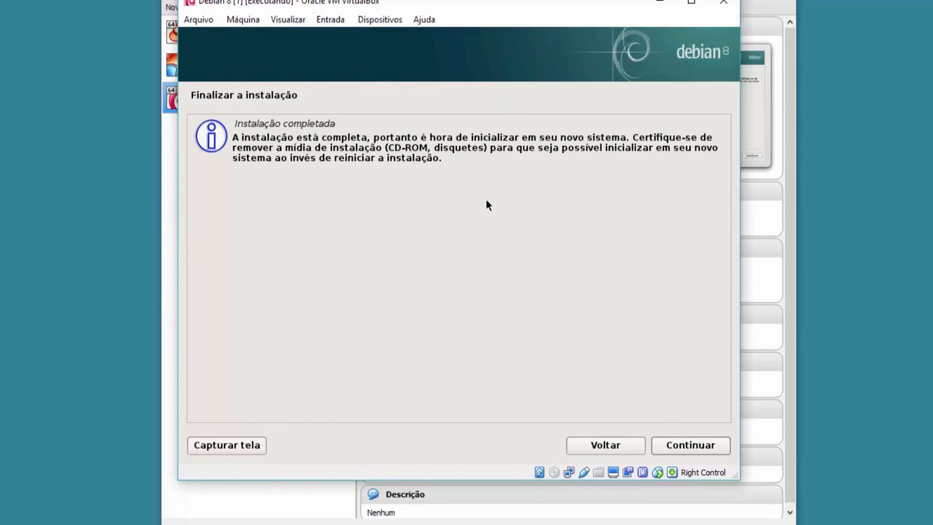
Reboot into the installed Debian 8 system and log in at the console as root with the root password.
{"action": "left_click", "coordinate": [695, 446]}
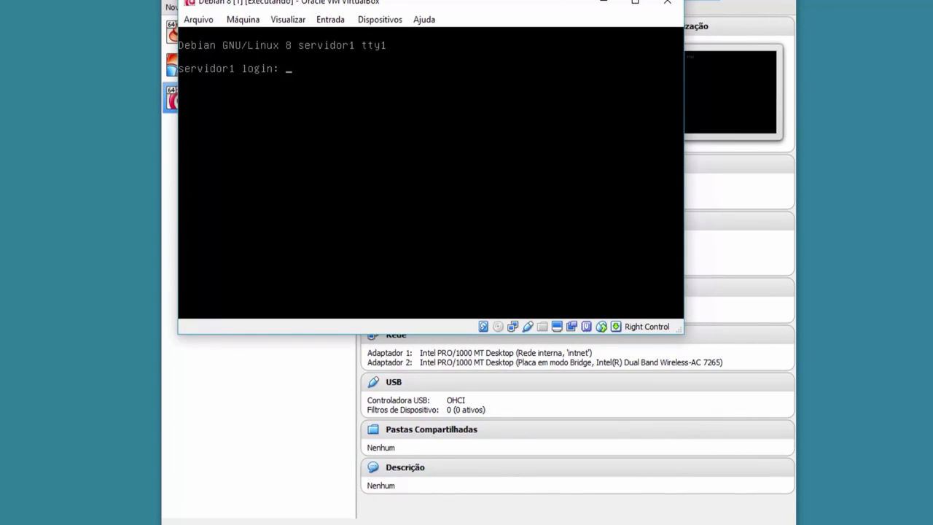
{"action": "type", "text": "root"}
{"action": "key", "text": "Return"}
{"action": "key", "text": "Return"}
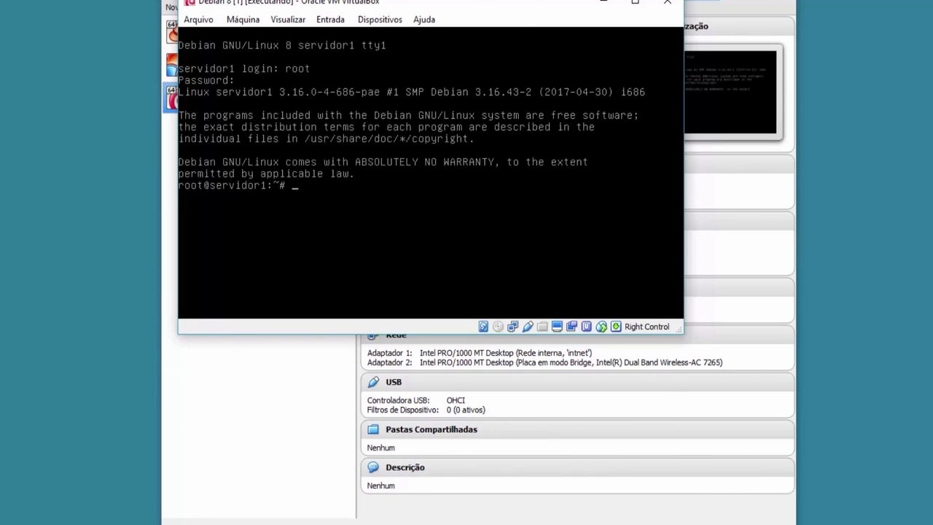
{"action": "key", "text": "Return"}
{"action": "key", "text": "Return"}
{"action": "key", "text": "Return"}
{"action": "key", "text": "Return"}
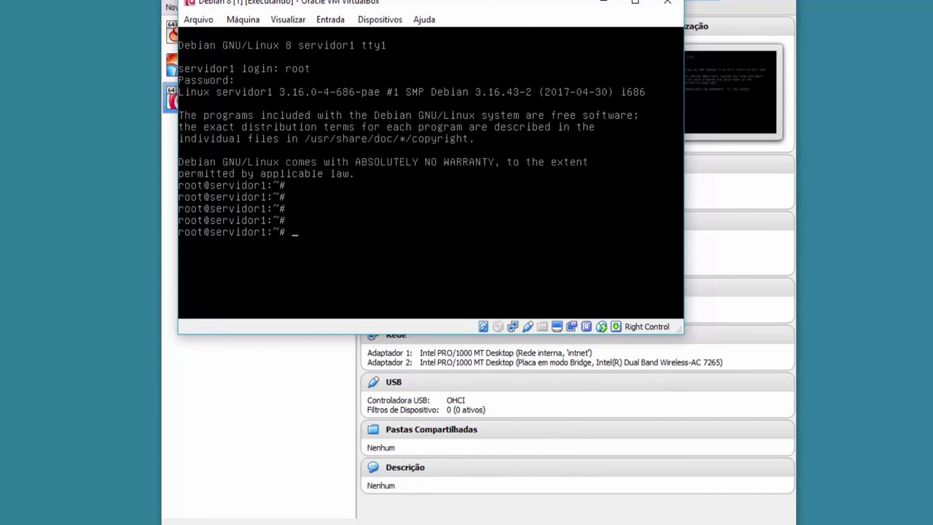